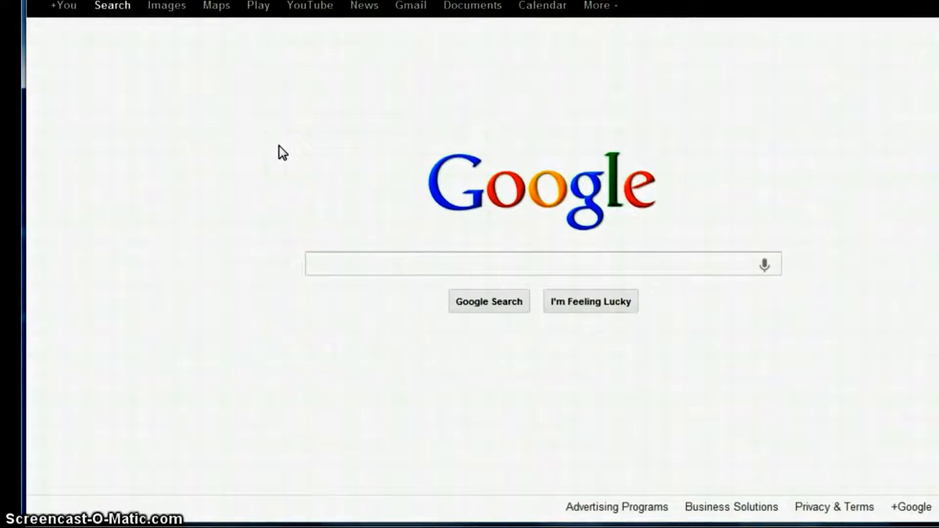
Search Google for "dentists in gettysburg pa"
{"action": "left_click", "coordinate": [337, 268]}
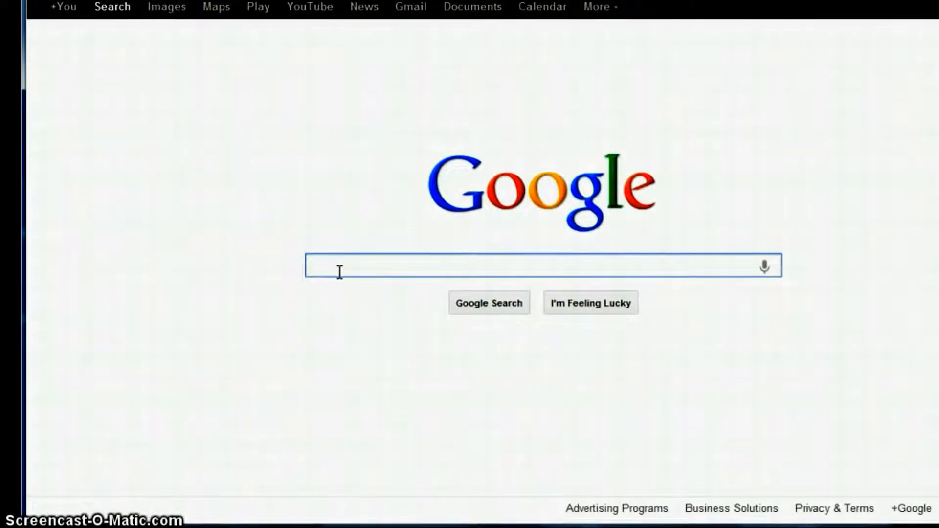
{"action": "type", "text": "detr"}
{"action": "key", "text": "BackSpace"}
{"action": "key", "text": "BackSpace"}
{"action": "type", "text": "ntists in "}
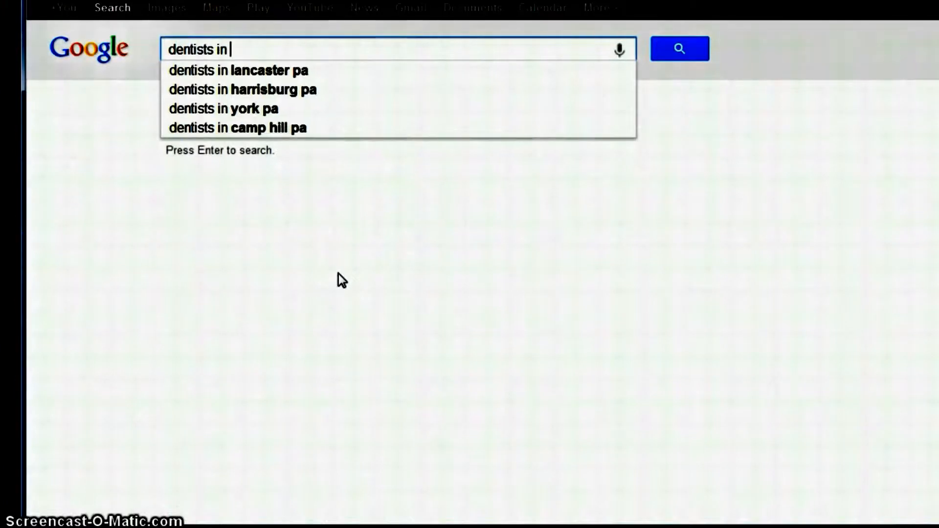
{"action": "type", "text": "getty"}
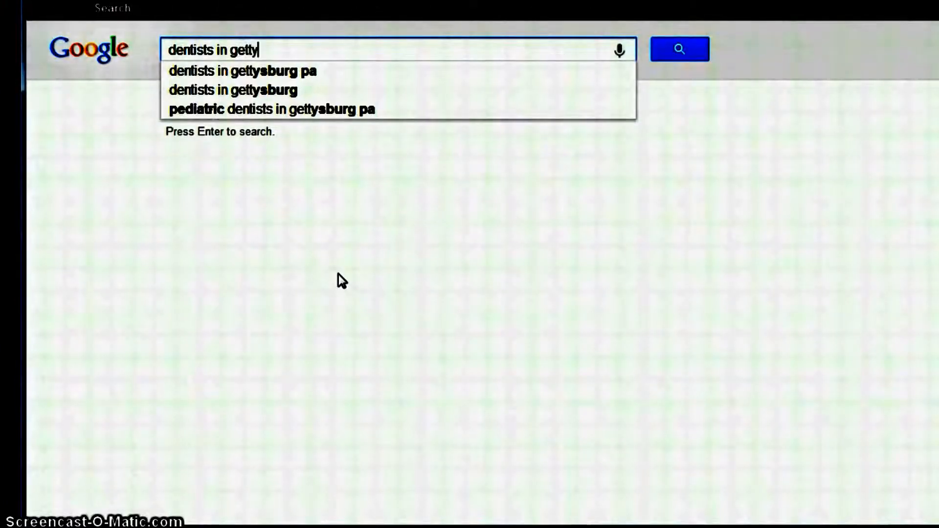
{"action": "type", "text": "sburg pa"}
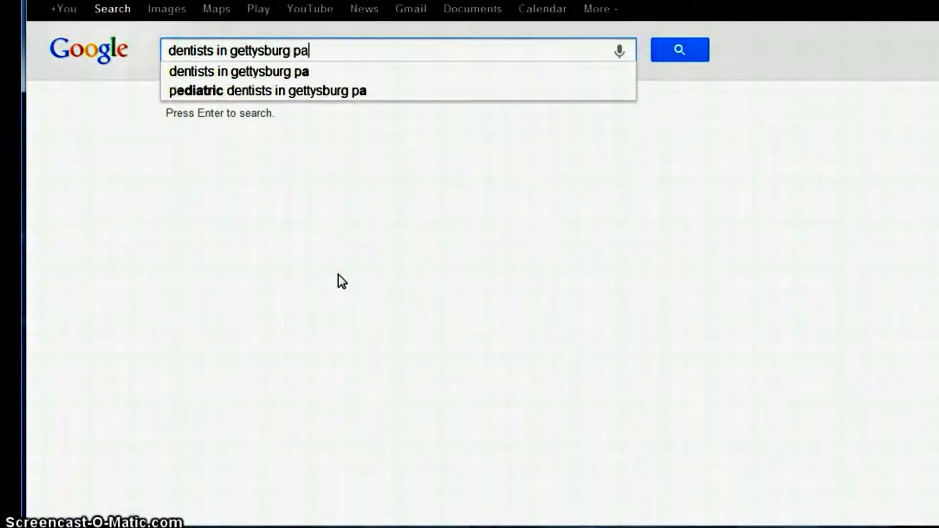
{"action": "key", "text": "Return"}
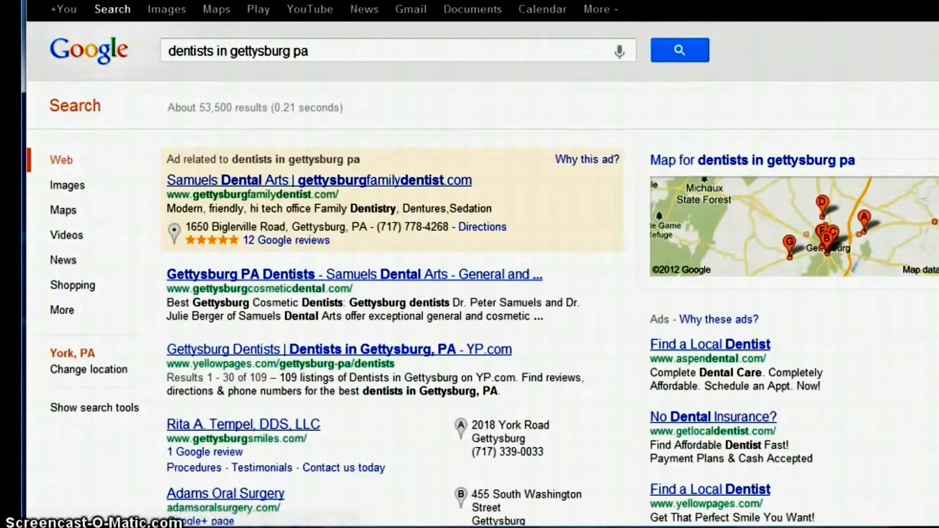
Open the Samuels Dental Arts website from the local business results
{"action": "scroll", "coordinate": [351, 269], "scroll_direction": "down", "scroll_amount": 3}
{"action": "scroll", "coordinate": [575, 42], "scroll_direction": "down", "scroll_amount": 4}
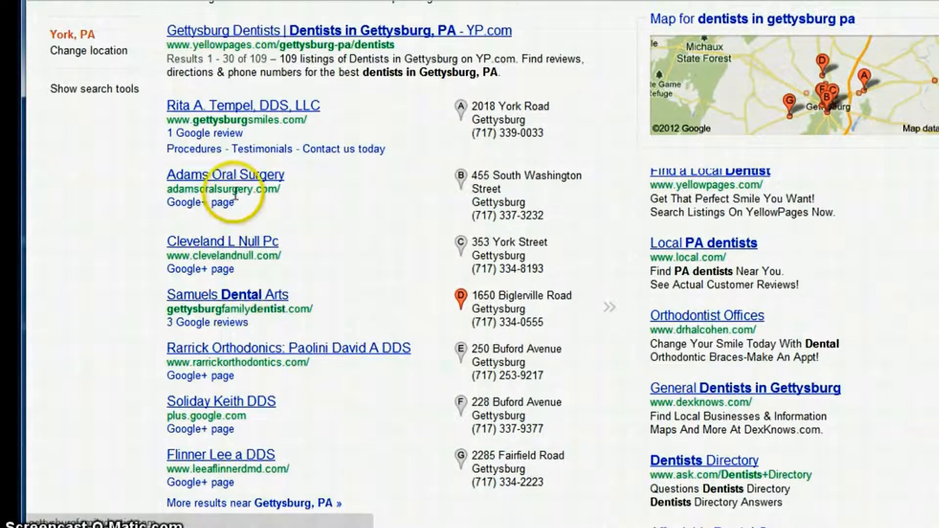
{"action": "left_click", "coordinate": [261, 303]}
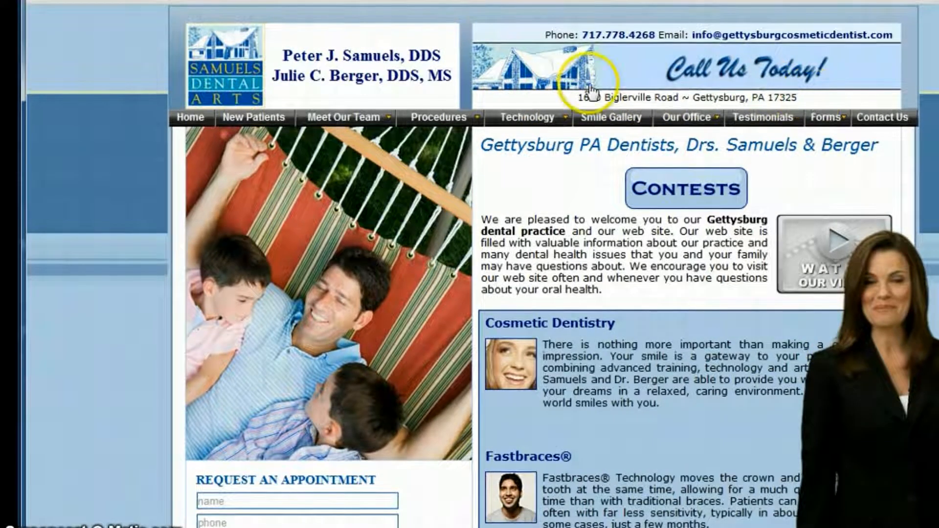
Copy the practice's full postal address from the website header and paste it into the empty keyword list in ScrapeBox
{"action": "left_click_drag", "start_coordinate": [577, 98], "coordinate": [804, 104]}
{"action": "key", "text": "ctrl+c"}
{"action": "right_click", "coordinate": [791, 97]}
{"action": "left_click", "coordinate": [812, 102]}
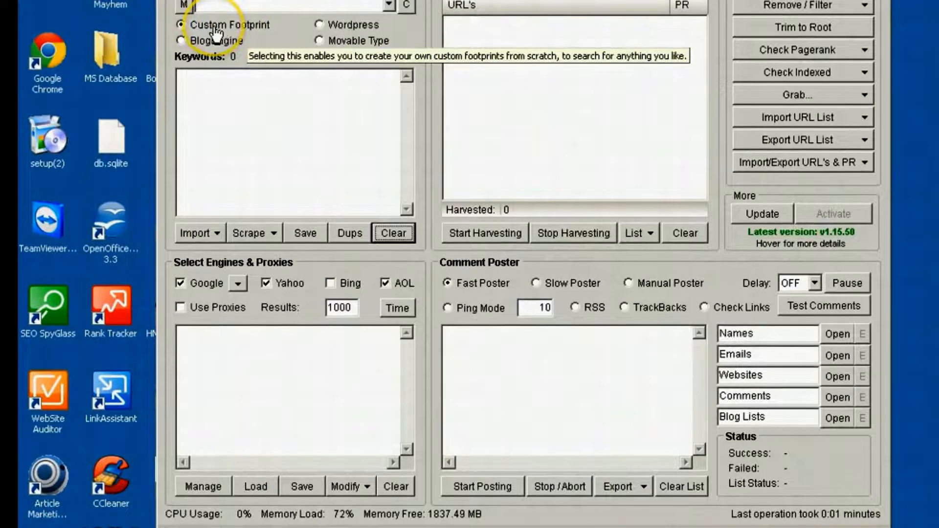
{"action": "left_click", "coordinate": [213, 97]}
{"action": "right_click", "coordinate": [214, 98]}
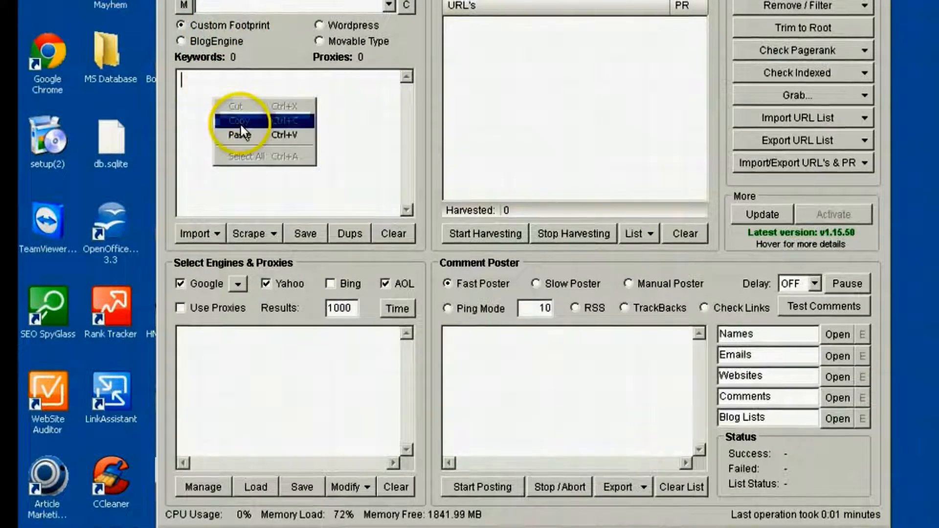
{"action": "left_click", "coordinate": [244, 131]}
Remove the tilde from the address keyword and enclose only the house number and street name in double quotes
{"action": "left_click", "coordinate": [287, 88]}
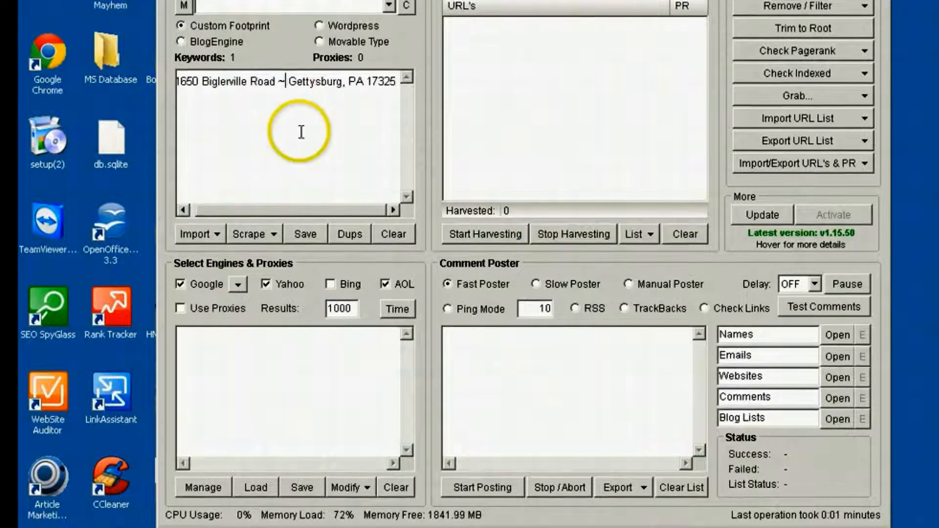
{"action": "key", "text": "BackSpace"}
{"action": "key", "text": "BackSpace"}
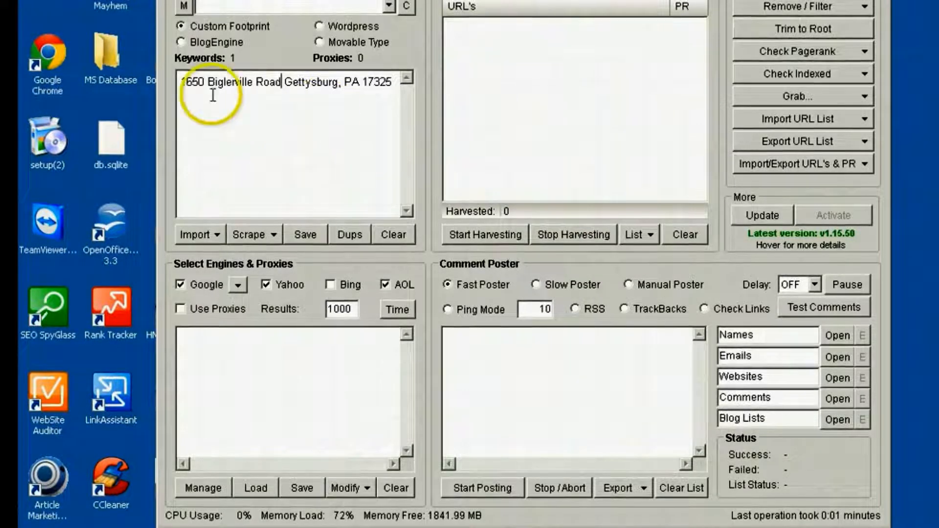
{"action": "left_click", "coordinate": [179, 87]}
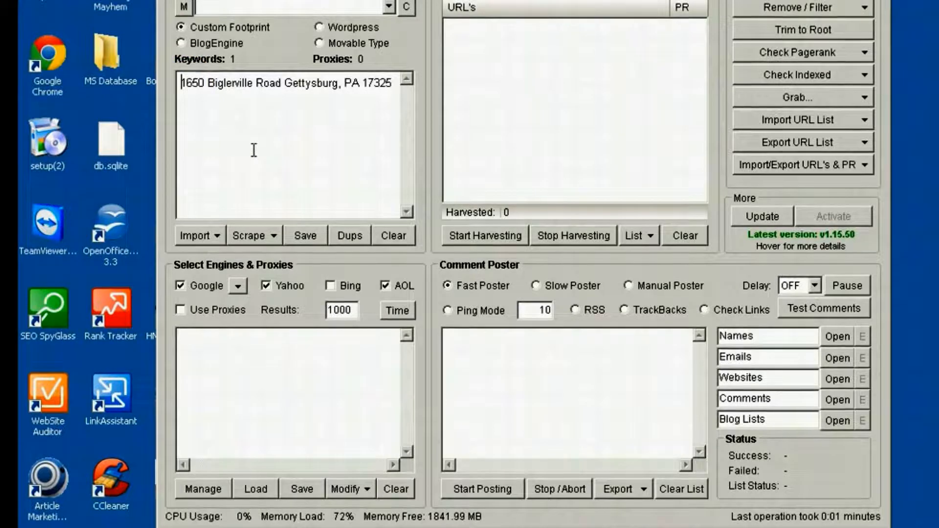
{"action": "type", "text": "\""}
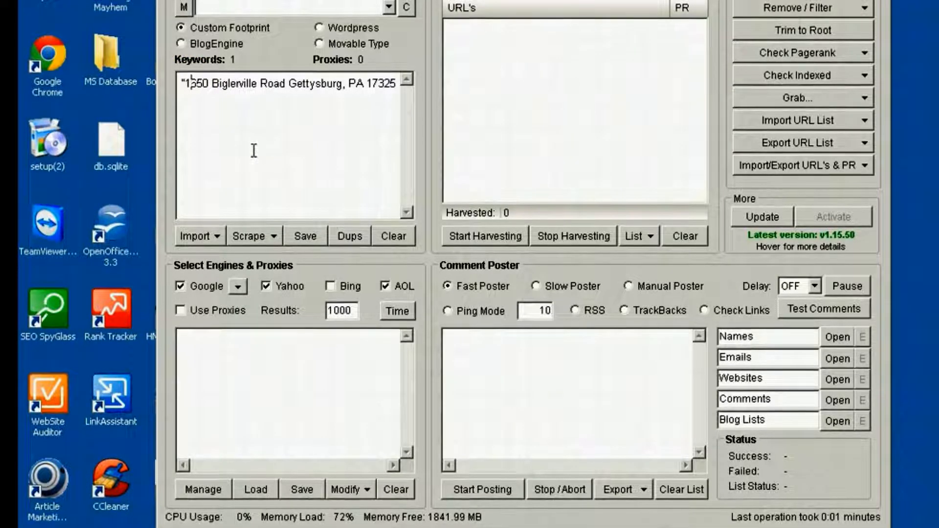
{"action": "key", "text": "Right"}
{"action": "key", "text": "Right"}
{"action": "key", "text": "Right"}
{"action": "key", "text": "Right"}
{"action": "key", "text": "Right"}
{"action": "key", "text": "Right"}
{"action": "key", "text": "Right"}
{"action": "key", "text": "Right"}
{"action": "key", "text": "Right"}
{"action": "key", "text": "Right"}
{"action": "key", "text": "Right"}
{"action": "key", "text": "Right"}
{"action": "key", "text": "Right"}
{"action": "key", "text": "Right"}
{"action": "key", "text": "Right"}
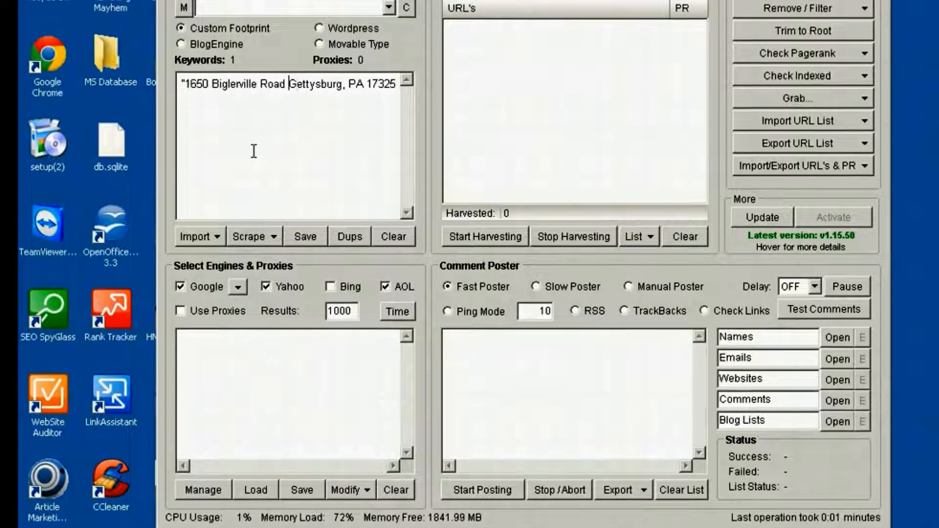
{"action": "type", "text": "\""}
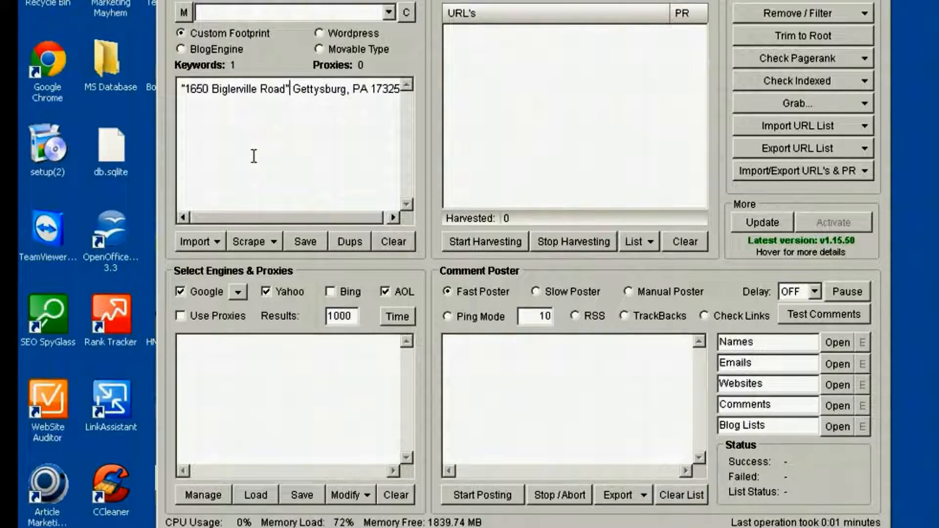
{"action": "key", "text": "End"}
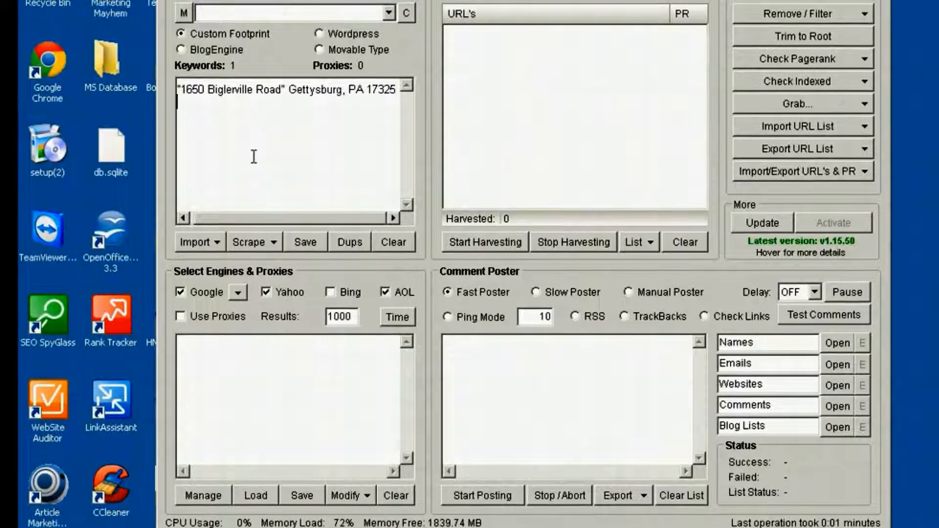
{"action": "key", "text": "ctrl+v"}
{"action": "key", "text": "Return"}
{"action": "key", "text": "ctrl+v"}
{"action": "key", "text": "Left"}
{"action": "key", "text": "Left"}
{"action": "key", "text": "Left"}
{"action": "key", "text": "Left"}
{"action": "key", "text": "Right"}
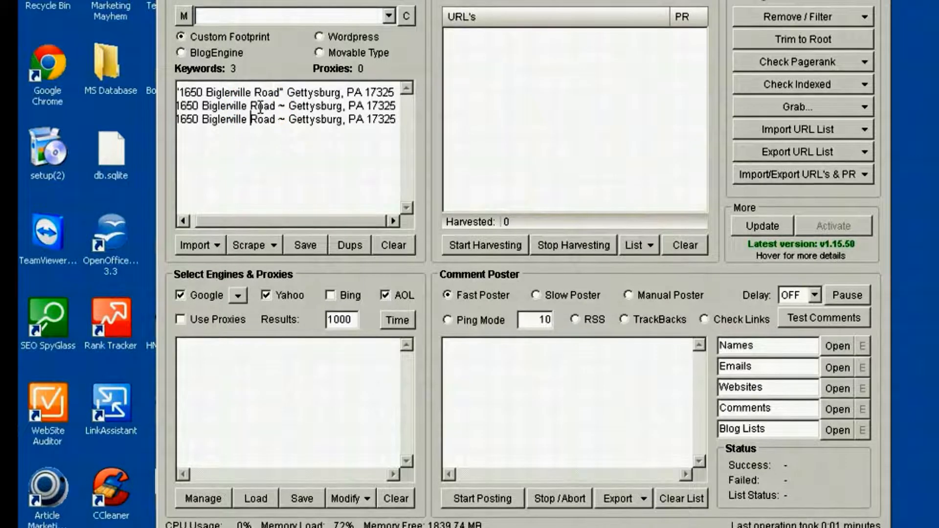
{"action": "left_click_drag", "start_coordinate": [396, 120], "coordinate": [180, 106]}
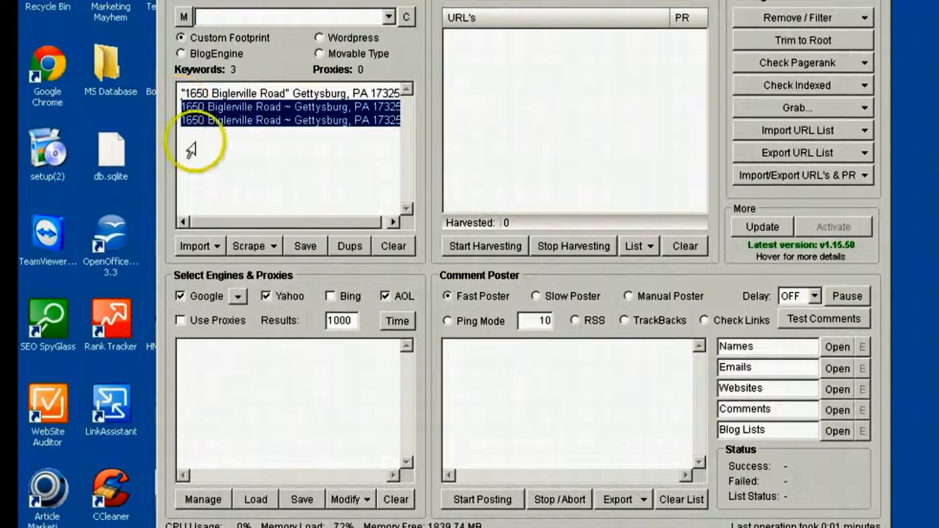
{"action": "key", "text": "Delete"}
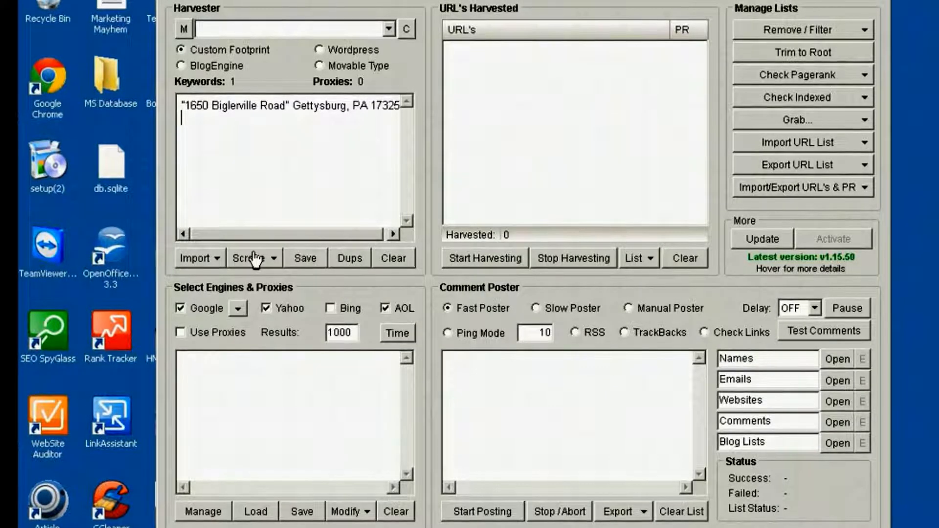
{"action": "key", "text": "BackSpace"}
Switch to the browser showing the dental practice's website and copy the site's URL
{"action": "left_click", "coordinate": [348, 151]}
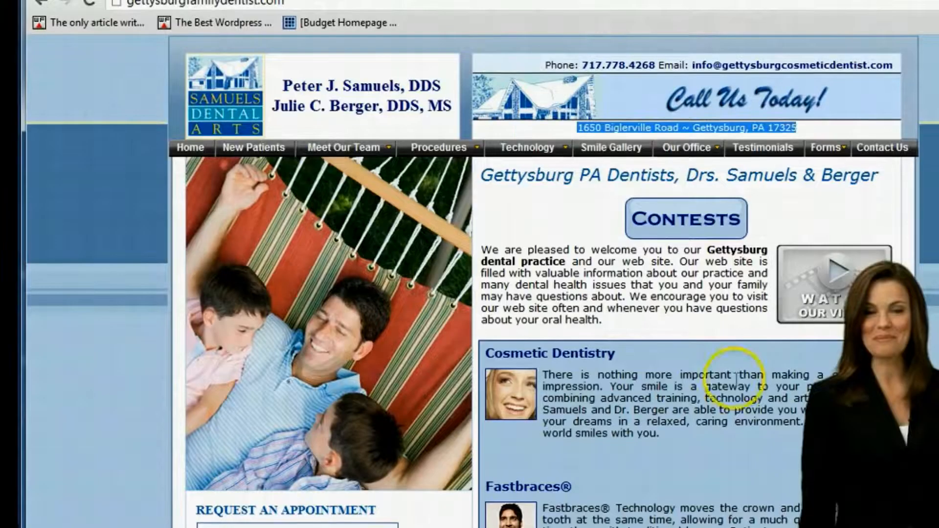
{"action": "left_click", "coordinate": [274, 4]}
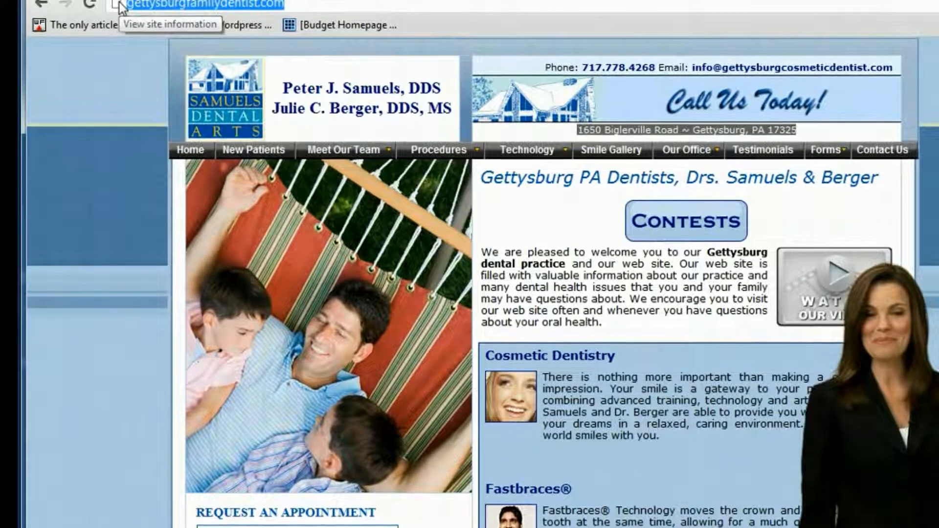
{"action": "right_click", "coordinate": [161, 4]}
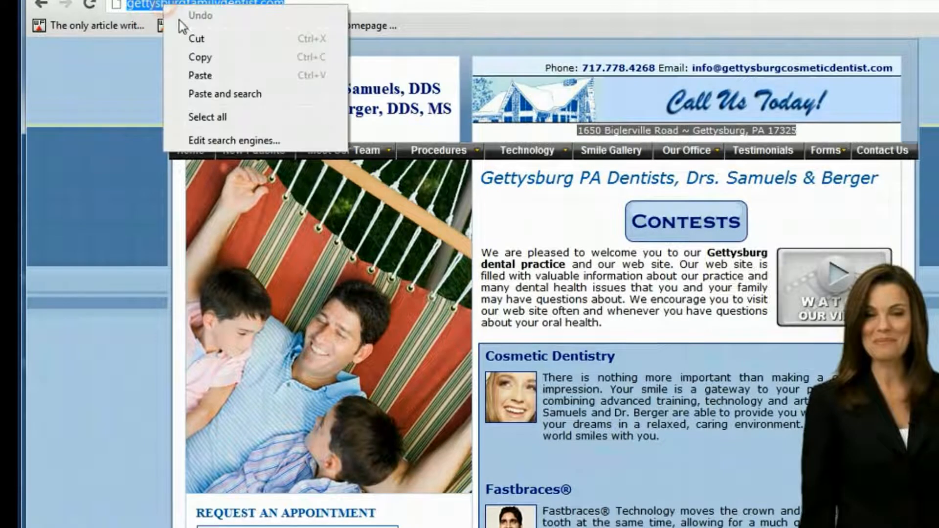
{"action": "left_click", "coordinate": [219, 57]}
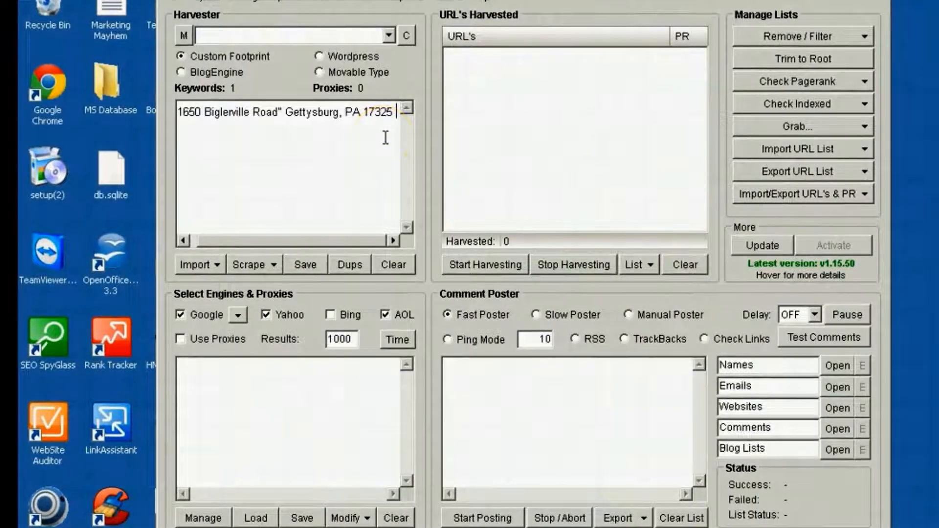
{"action": "type", "text": "-sit"}
{"action": "type", "text": "e"}
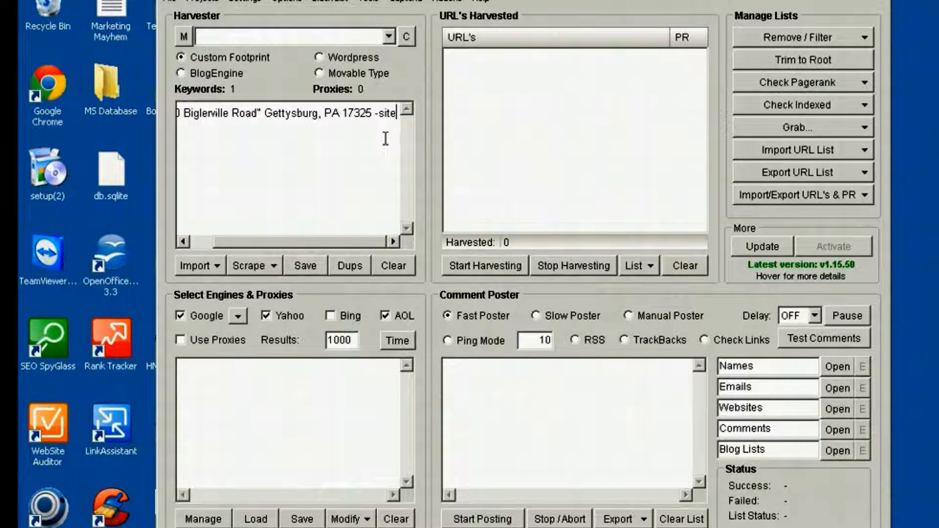
{"action": "type", "text": ":"}
{"action": "key", "text": "ctrl+v"}
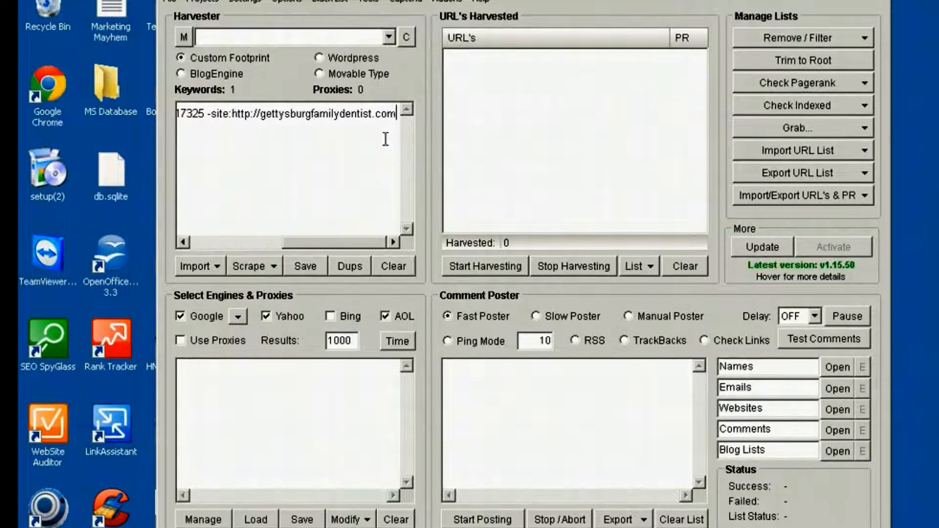
{"action": "key", "text": "Left"}
{"action": "key", "text": "Left"}
{"action": "key", "text": "Left"}
{"action": "key", "text": "Left"}
{"action": "key", "text": "Left"}
{"action": "key", "text": "Left"}
{"action": "key", "text": "Left"}
{"action": "key", "text": "Left"}
{"action": "key", "text": "Left"}
{"action": "key", "text": "Left"}
{"action": "key", "text": "Left"}
{"action": "key", "text": "Left"}
{"action": "key", "text": "Left"}
{"action": "key", "text": "Left"}
{"action": "key", "text": "Left"}
{"action": "key", "text": "Left"}
{"action": "key", "text": "Left"}
{"action": "key", "text": "Left"}
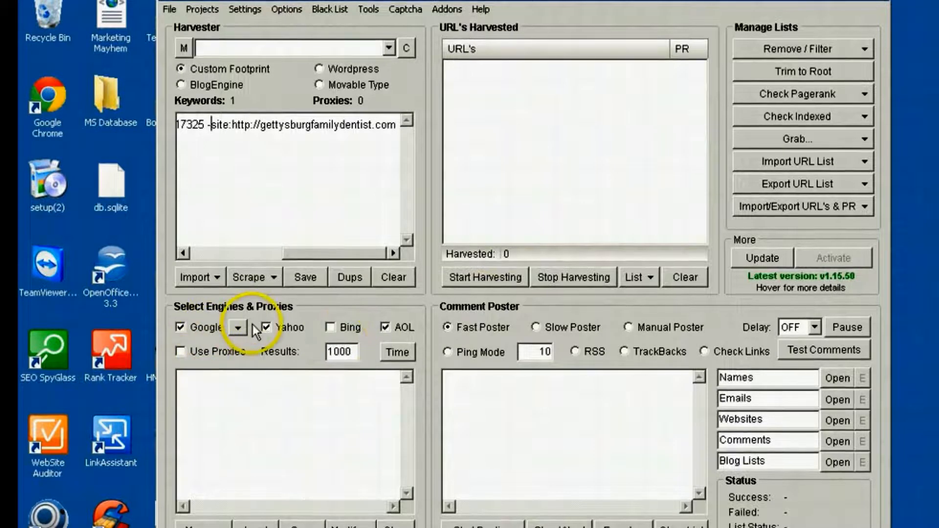
Harvest URLs for the address keyword and close the completed harvester results
{"action": "left_click", "coordinate": [471, 283]}
{"action": "left_click", "coordinate": [573, 344]}
{"action": "left_click", "coordinate": [609, 349]}
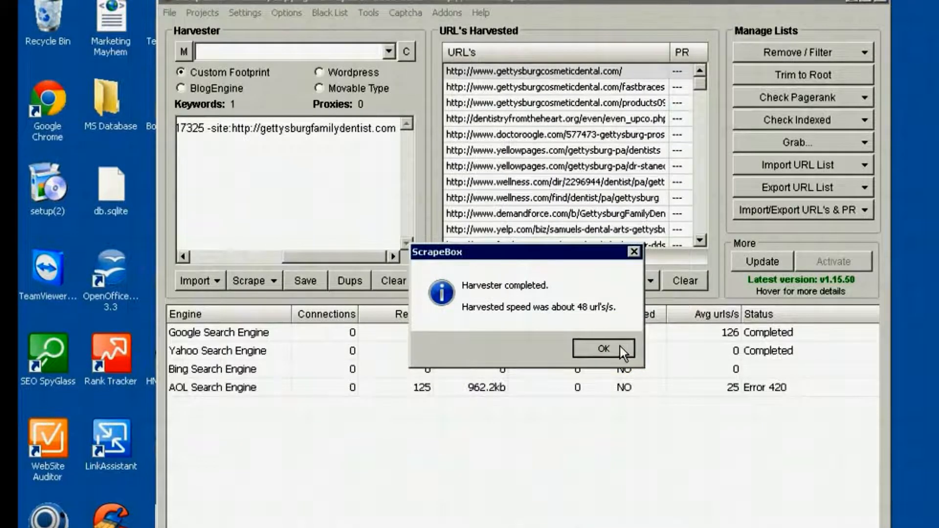
{"action": "left_click", "coordinate": [620, 346]}
{"action": "left_click", "coordinate": [665, 348]}
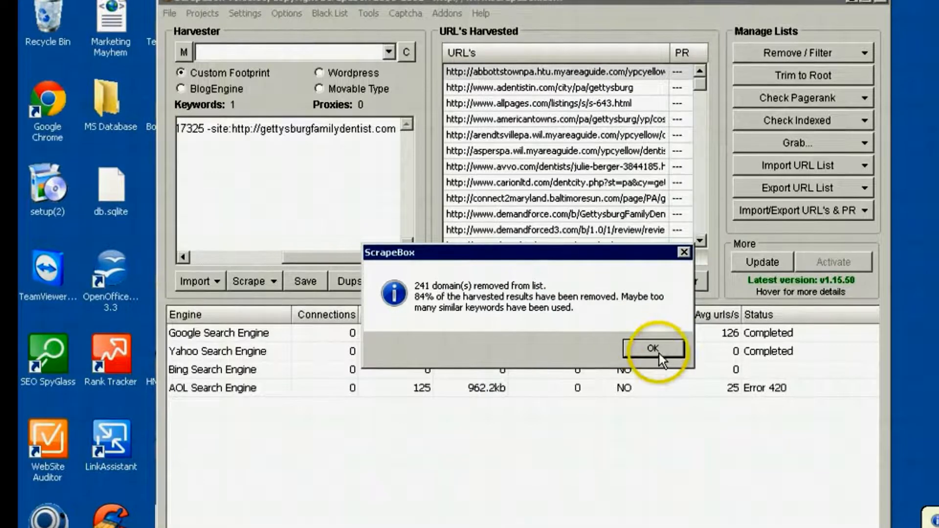
{"action": "left_click", "coordinate": [781, 483]}
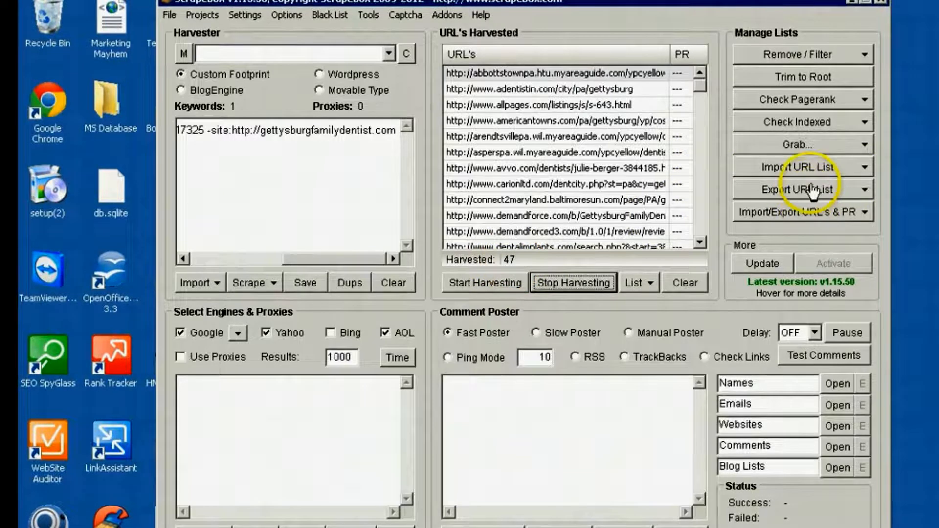
Copy all harvested URLs to the clipboard and paste them from A1 into a widened column A of the blank Excel workbook
{"action": "left_click", "coordinate": [866, 190]}
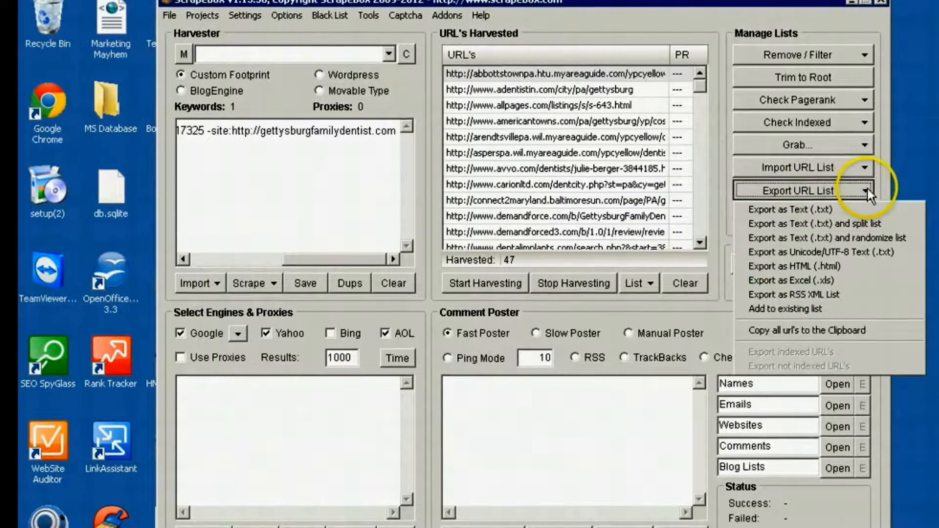
{"action": "left_click", "coordinate": [794, 332]}
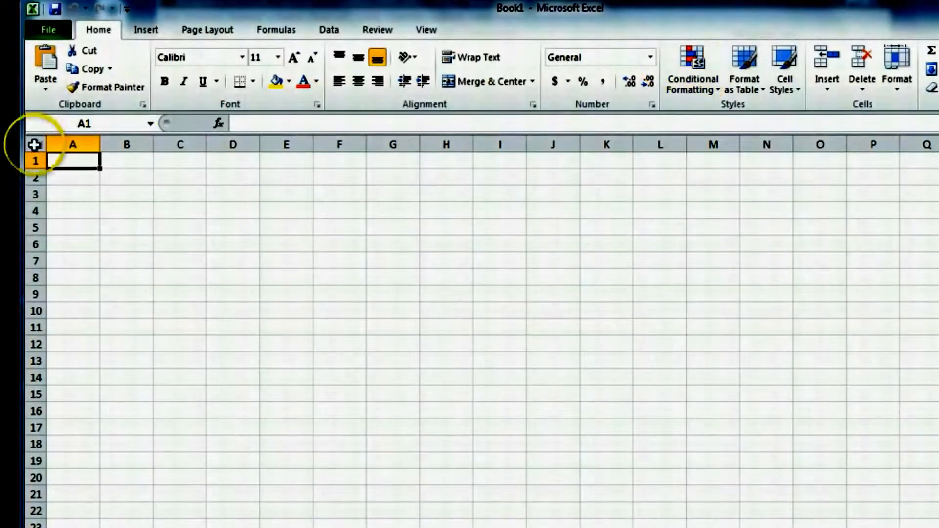
{"action": "left_click_drag", "start_coordinate": [149, 151], "coordinate": [781, 186]}
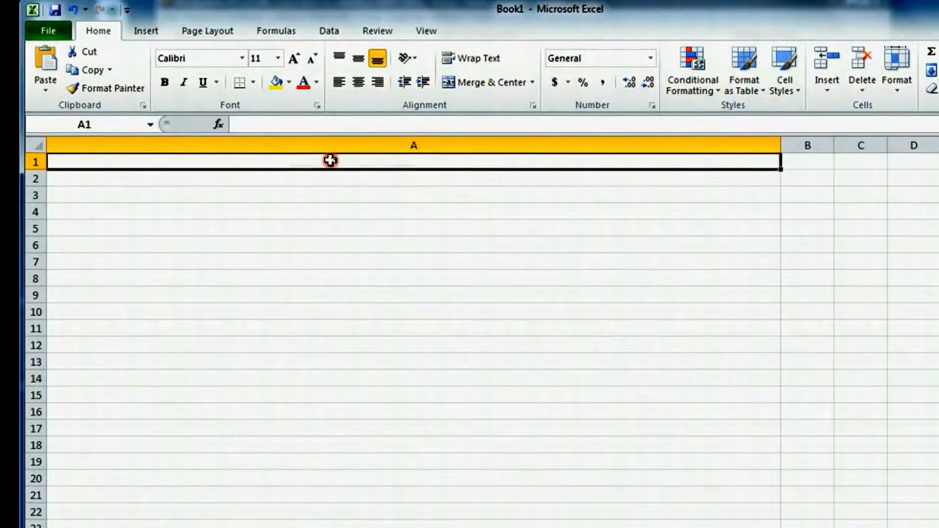
{"action": "right_click", "coordinate": [330, 161]}
{"action": "left_click", "coordinate": [375, 219]}
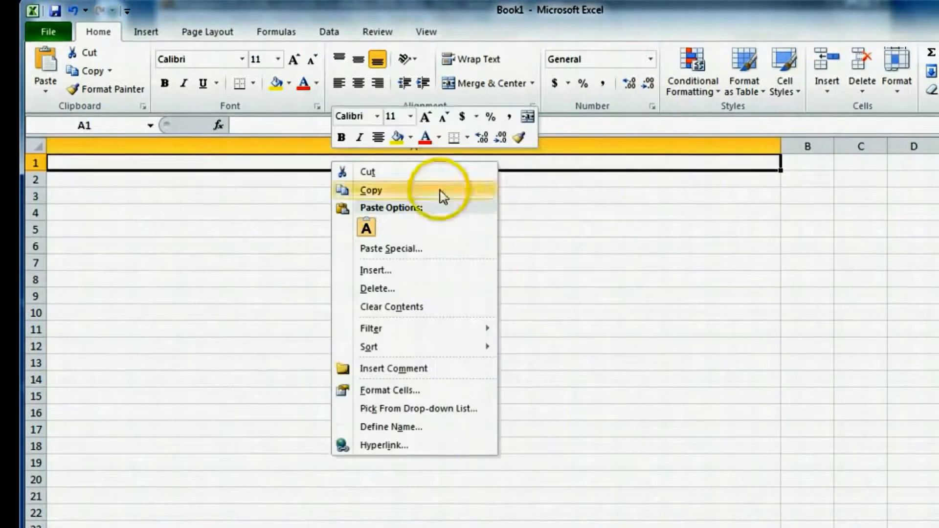
{"action": "left_click", "coordinate": [368, 228]}
{"action": "left_click", "coordinate": [572, 220]}
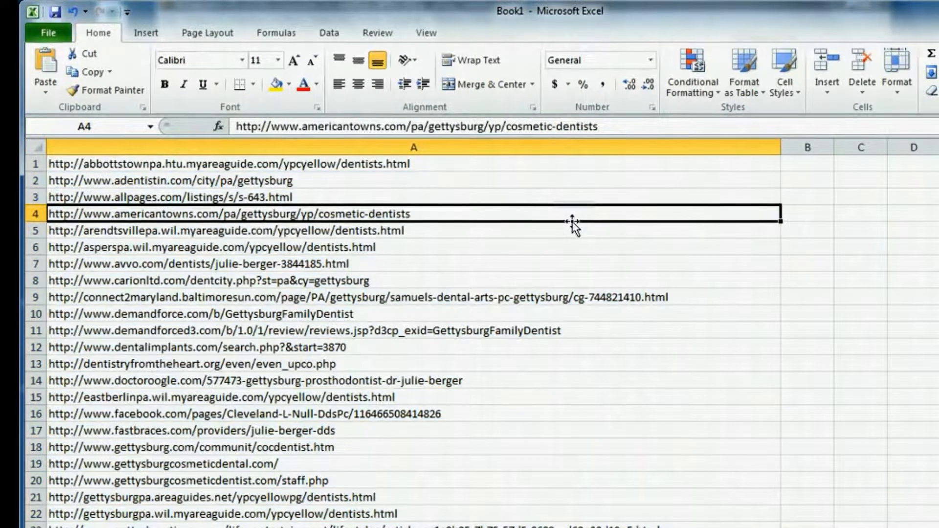
Look through the pasted list of citation URLs in column A
{"action": "left_click", "coordinate": [802, 169]}
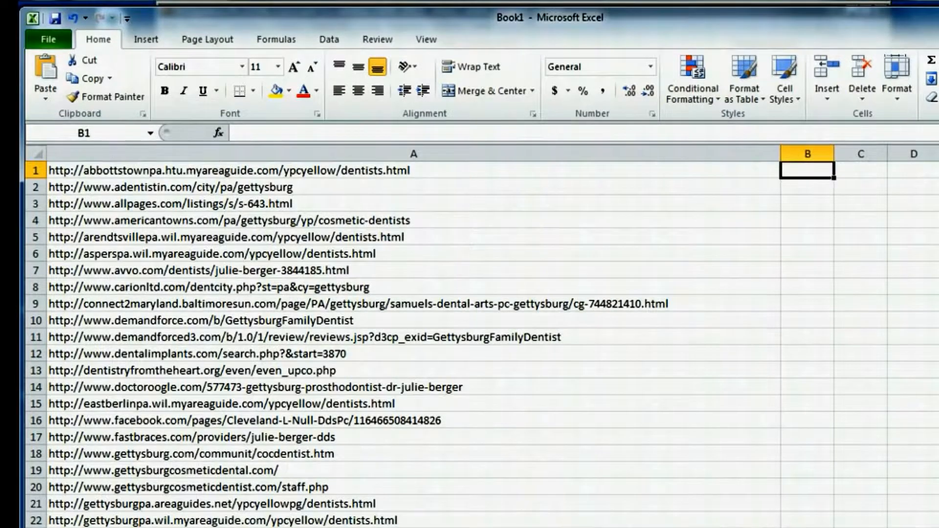
{"action": "scroll", "coordinate": [440, 343], "scroll_direction": "down", "scroll_amount": 8}
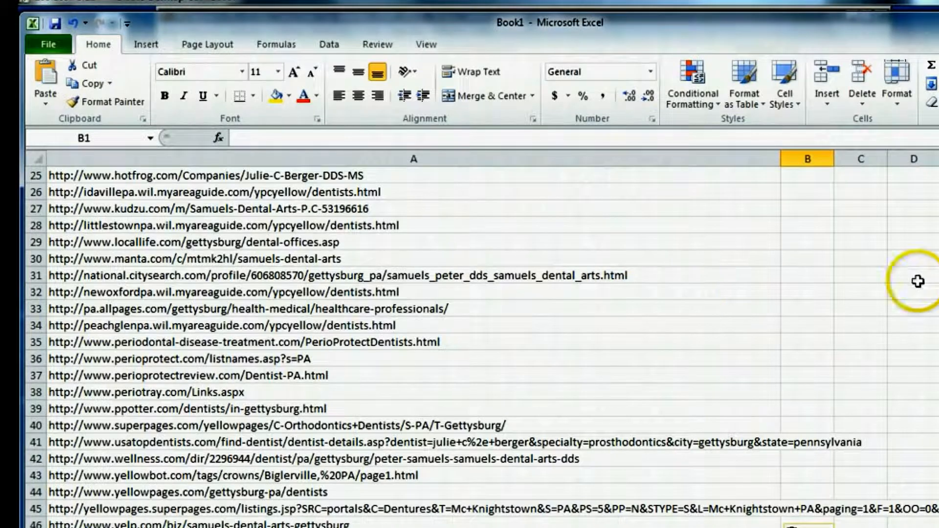
{"action": "scroll", "coordinate": [470, 342], "scroll_direction": "up", "scroll_amount": 8}
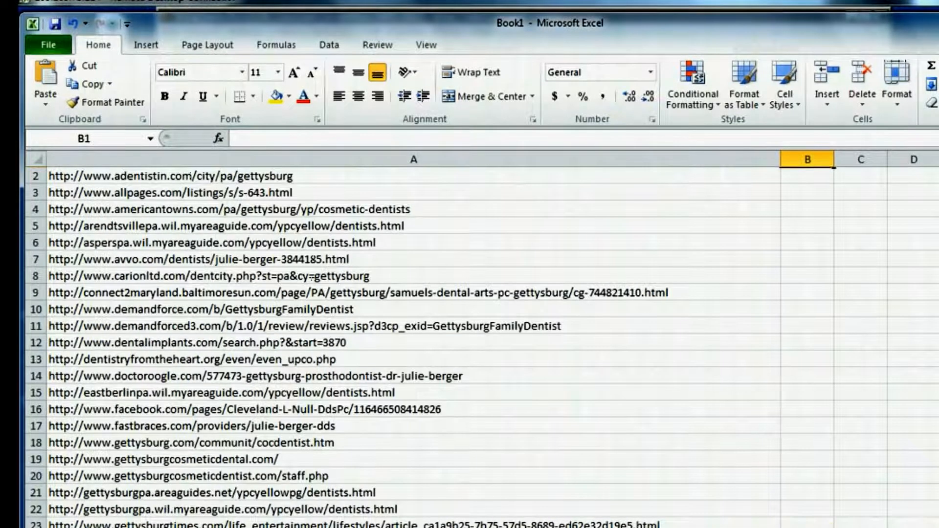